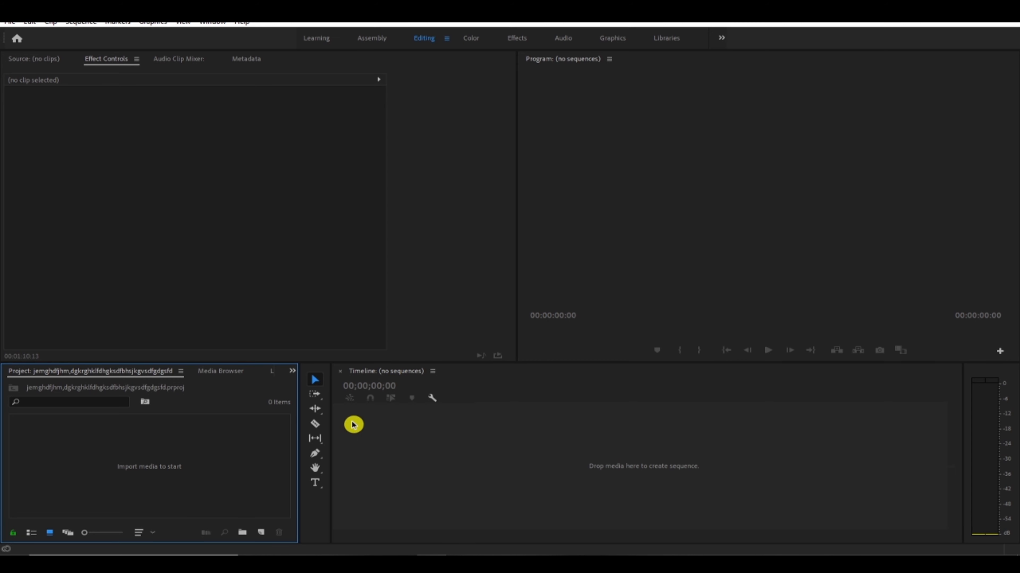
Import the video LhT_mqYI9wXrSlyN.mp4 into the project and create a sequence from it in the timeline
left_click_drag(353, 423, 266, 467)
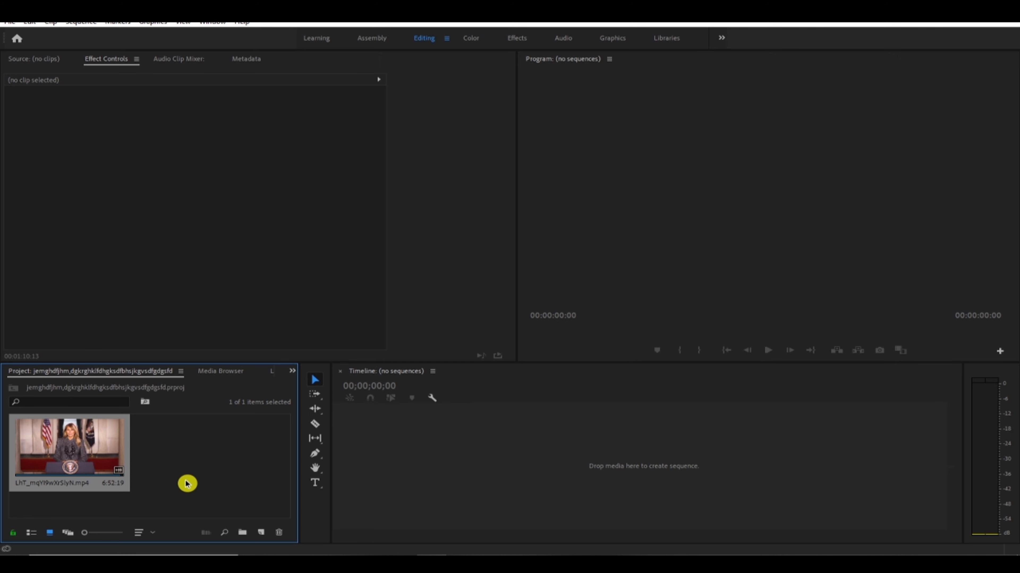
left_click_drag(89, 449, 450, 451)
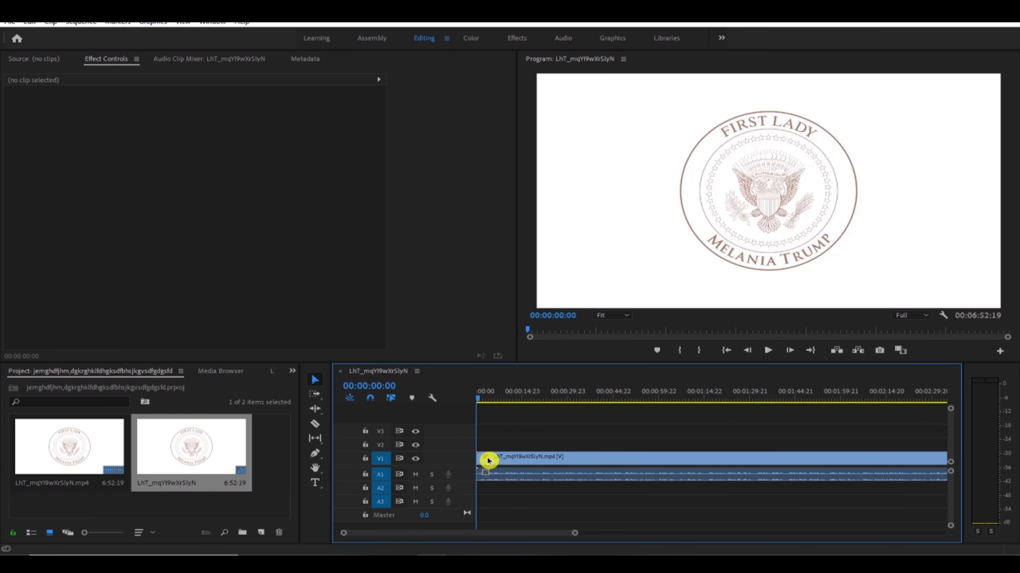
Split the video clip at 00:00:25:23 with the Razor tool and lower the system volume
left_click_drag(480, 400, 553, 422)
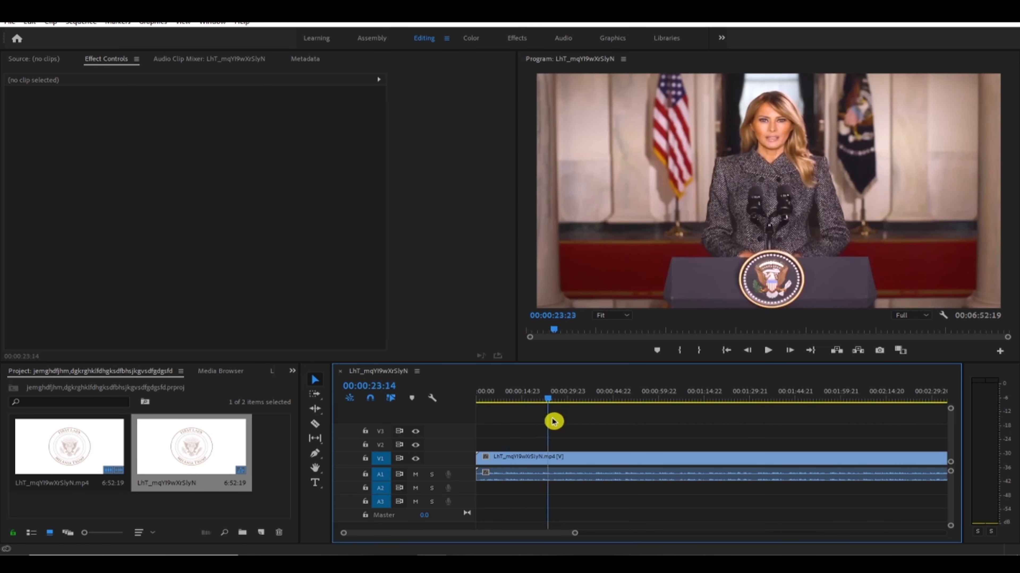
left_click(315, 424)
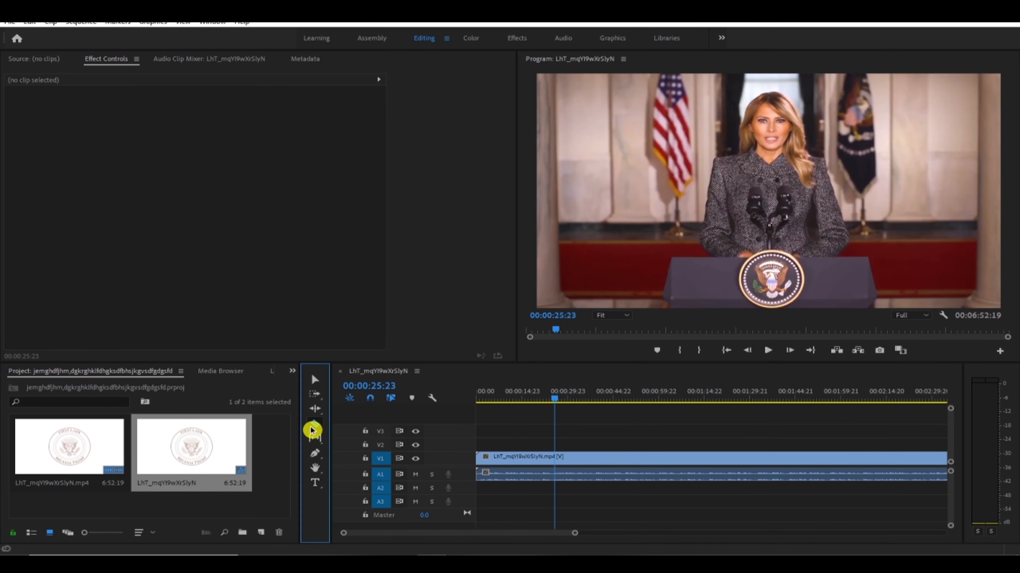
key("XF86AudioLowerVolume")
key("XF86AudioLowerVolume")
key("XF86AudioLowerVolume")
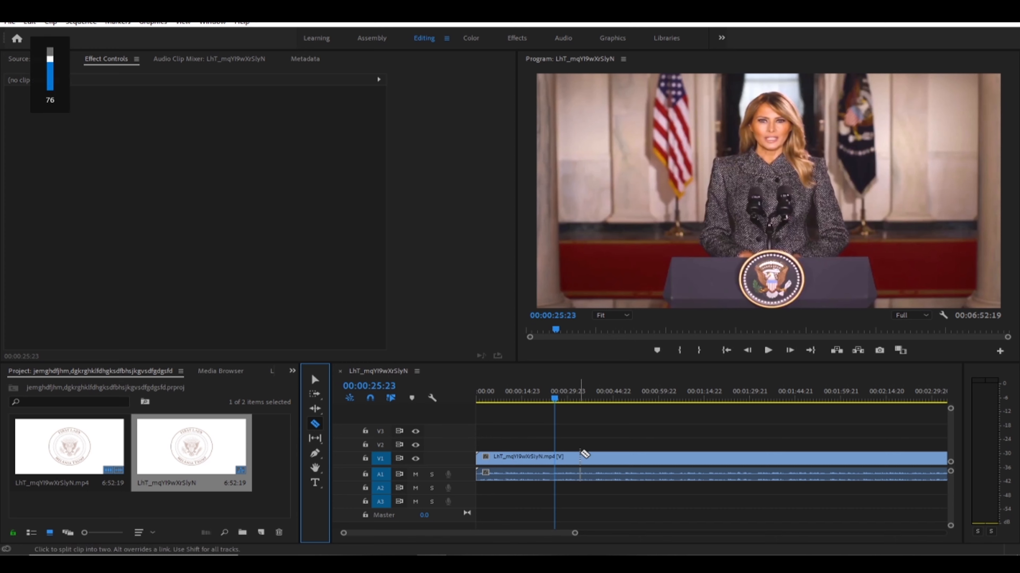
key("XF86AudioLowerVolume")
key("XF86AudioLowerVolume")
key("XF86AudioLowerVolume")
left_click(555, 458)
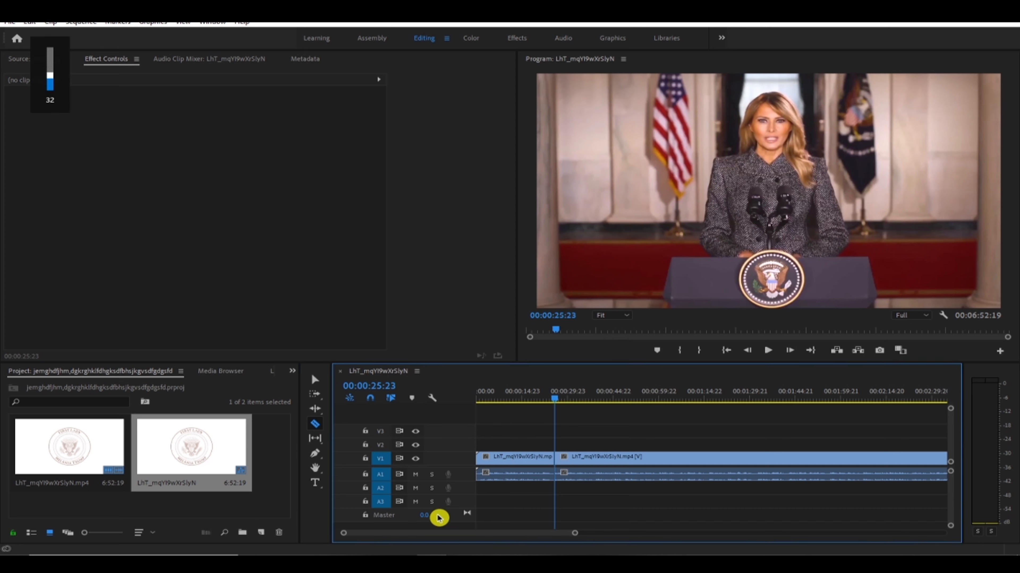
Delete the segment before the cut and ripple-delete the gap at the start of the sequence
left_click(314, 379)
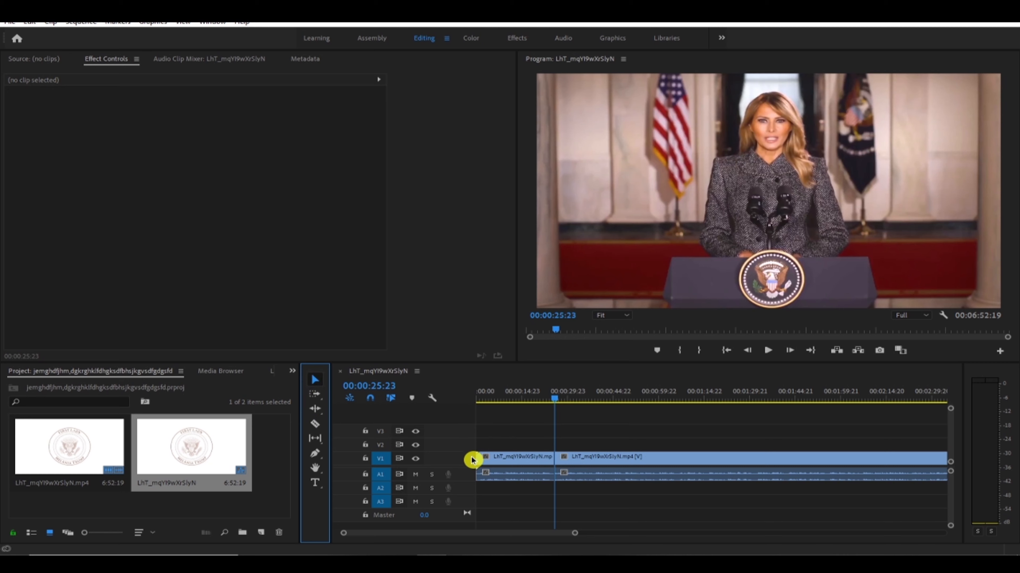
left_click(487, 460)
key("Delete")
right_click(515, 461)
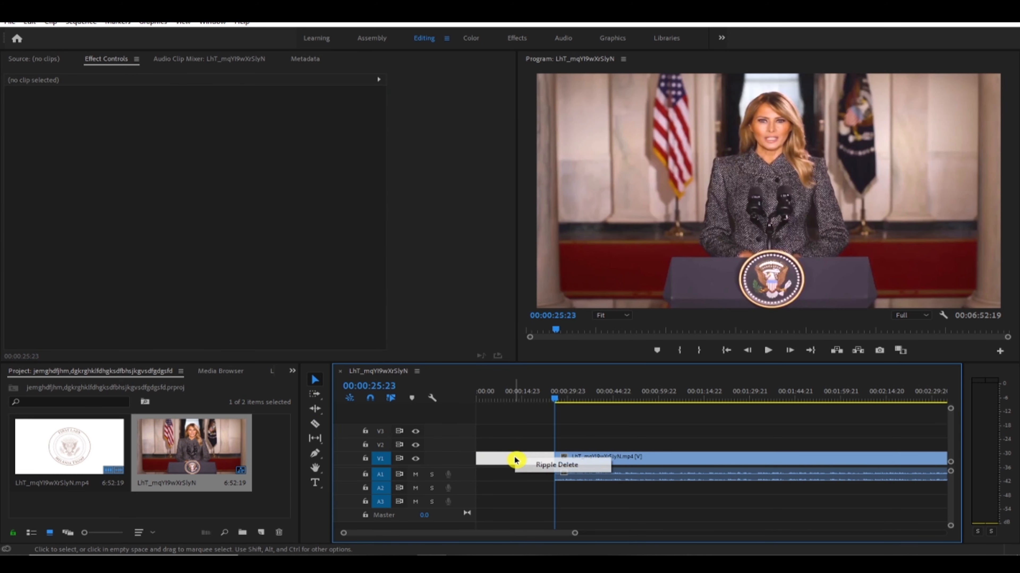
left_click(586, 470)
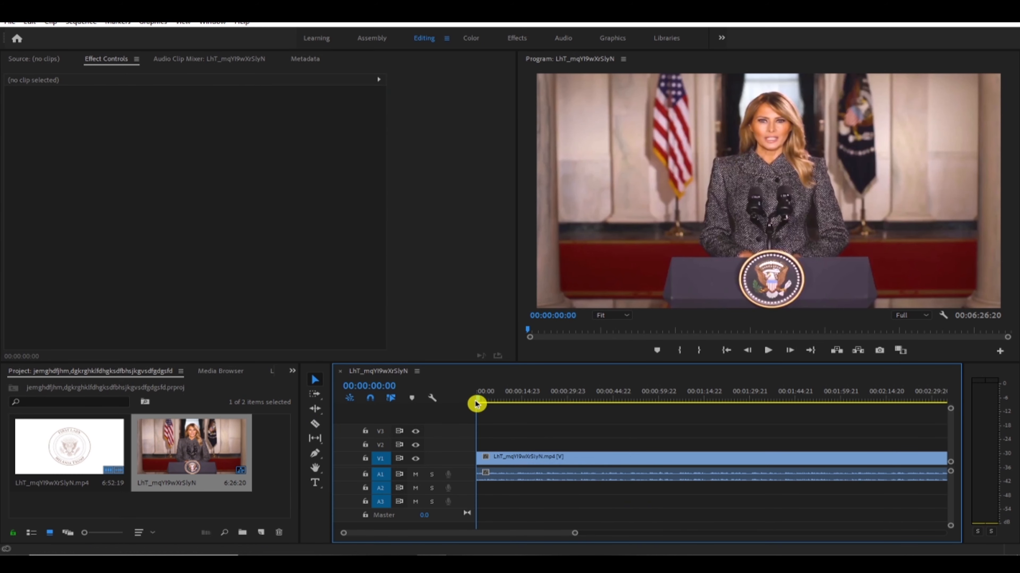
Split the clip at 00:00:22:09 and delete everything after the cut
left_click_drag(479, 403, 544, 416)
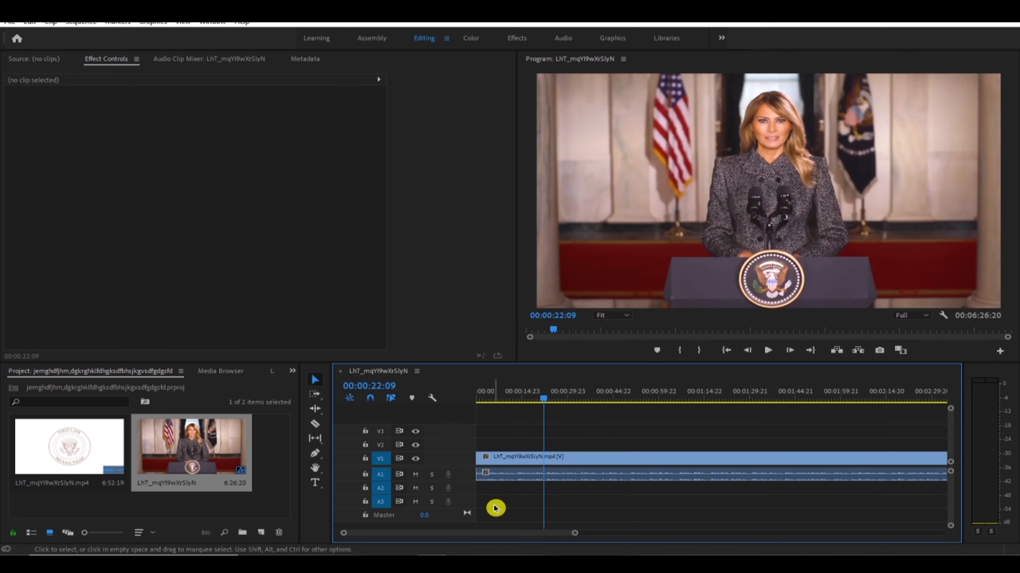
key("c")
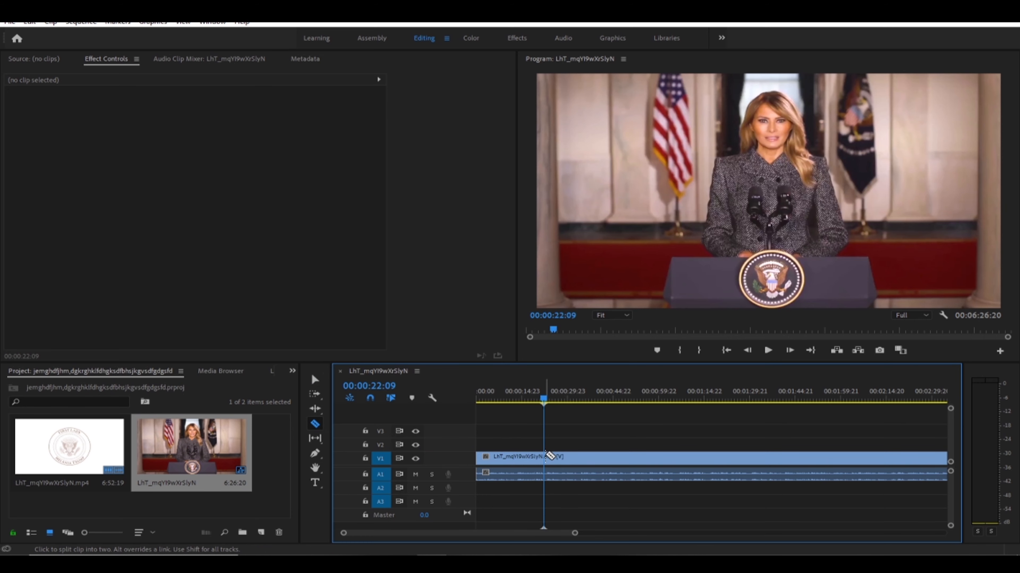
left_click(546, 456)
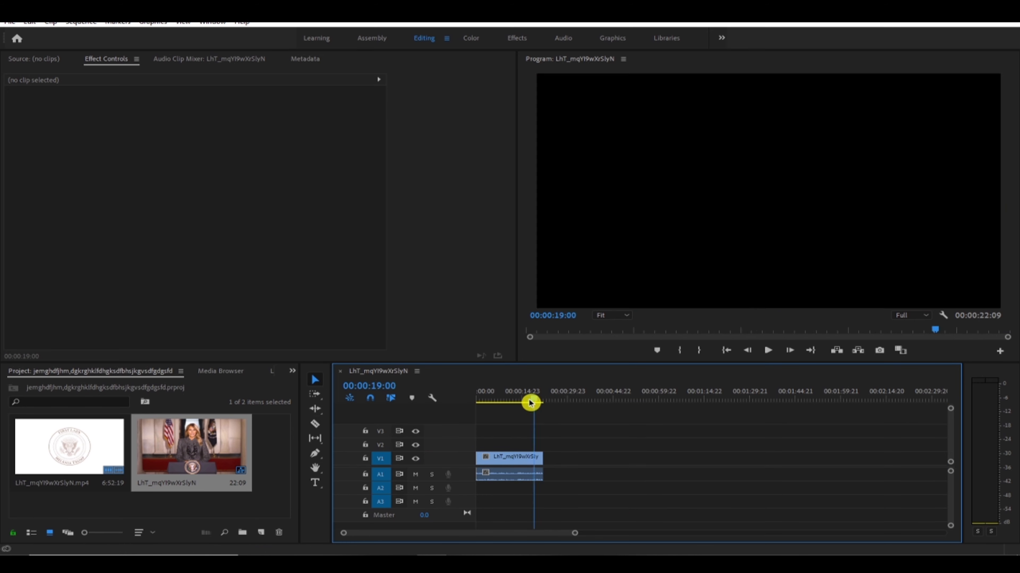
Park the playhead at 00:00:13:04 and display the effects library
left_click_drag(532, 401, 516, 401)
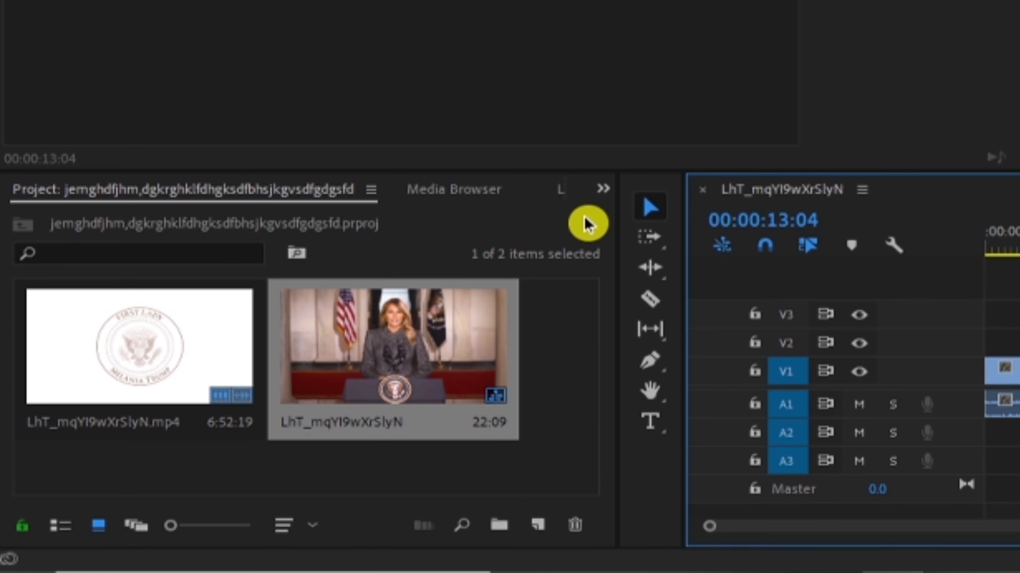
left_click(292, 372)
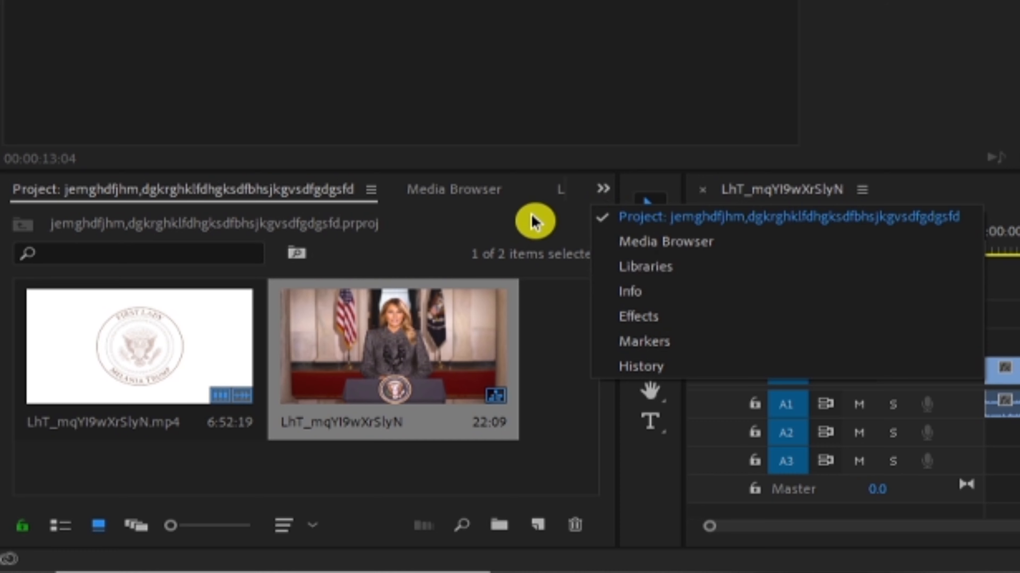
left_click(542, 213)
left_click(556, 191)
left_click(551, 190)
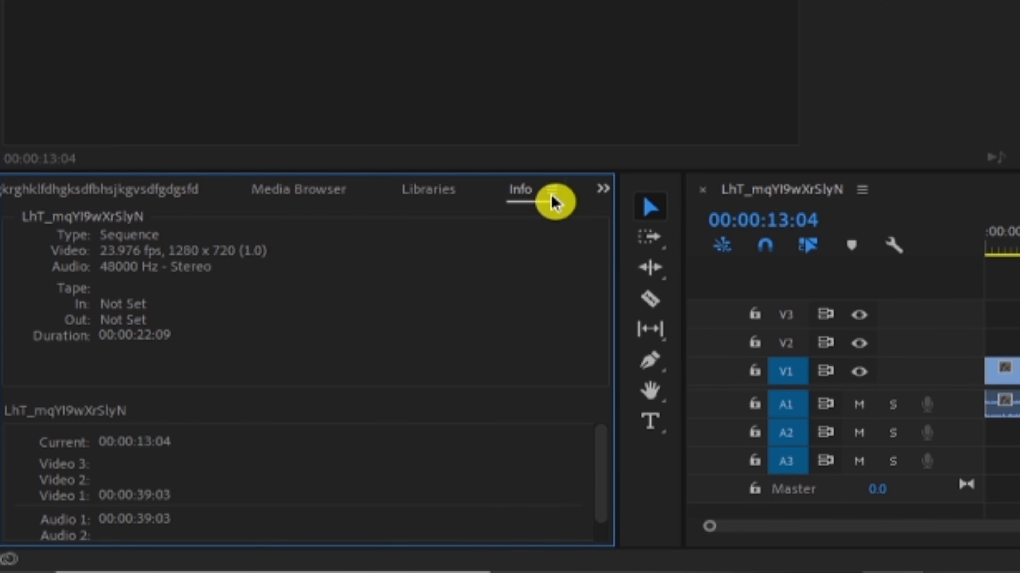
left_click(548, 192)
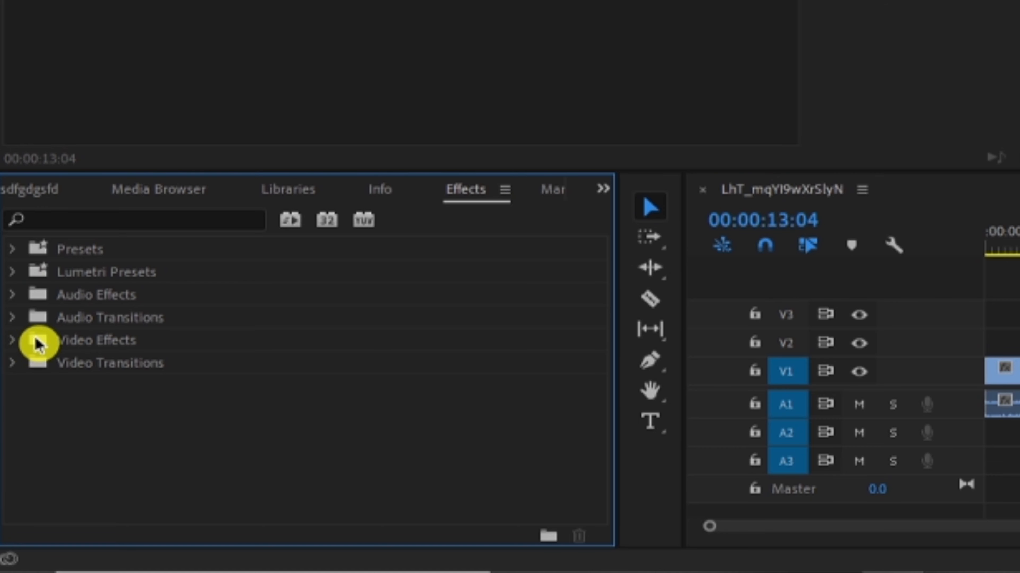
Apply the Gaussian Blur video effect from the Blur & Sharpen group to the clip on track V1
left_click(52, 340)
scroll(80, 350, "down", 5)
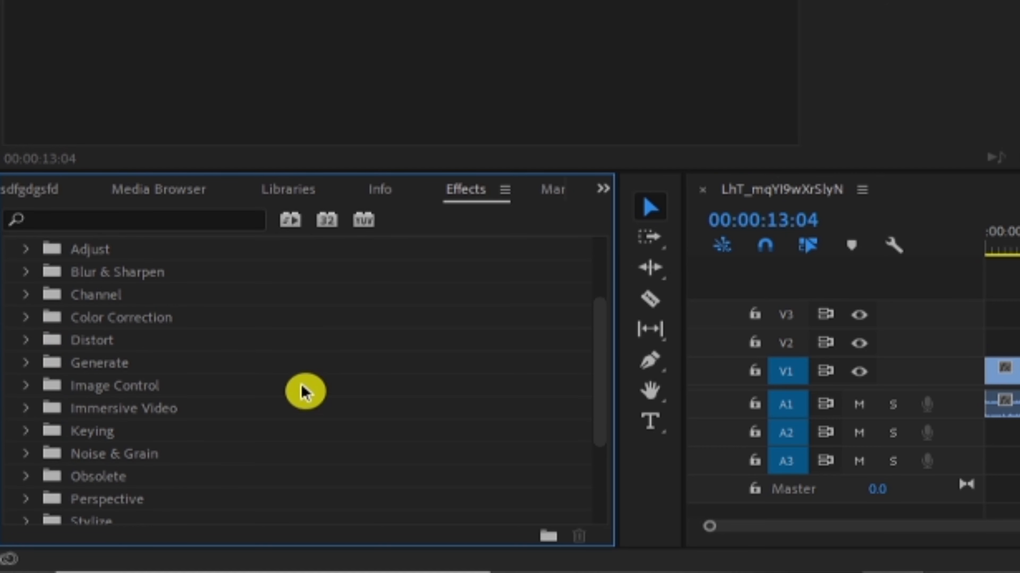
scroll(132, 357, "up", 2)
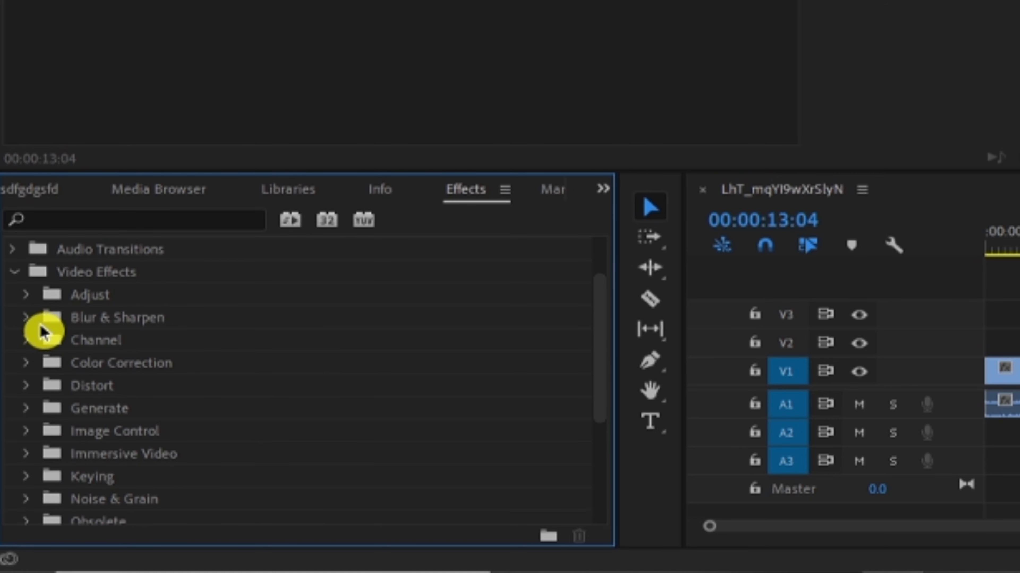
left_click(25, 318)
scroll(433, 380, "down", 4)
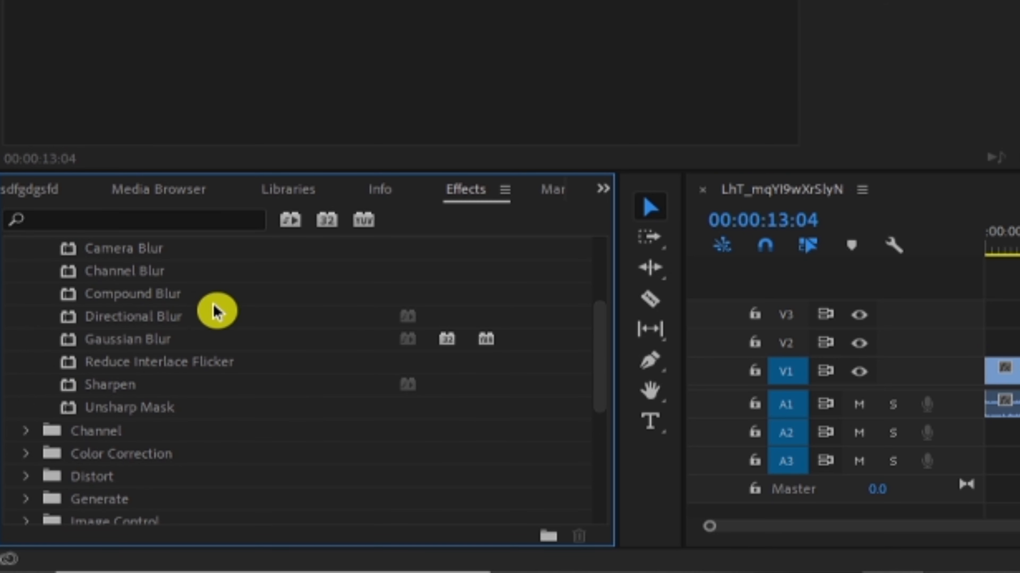
left_click_drag(148, 344, 340, 285)
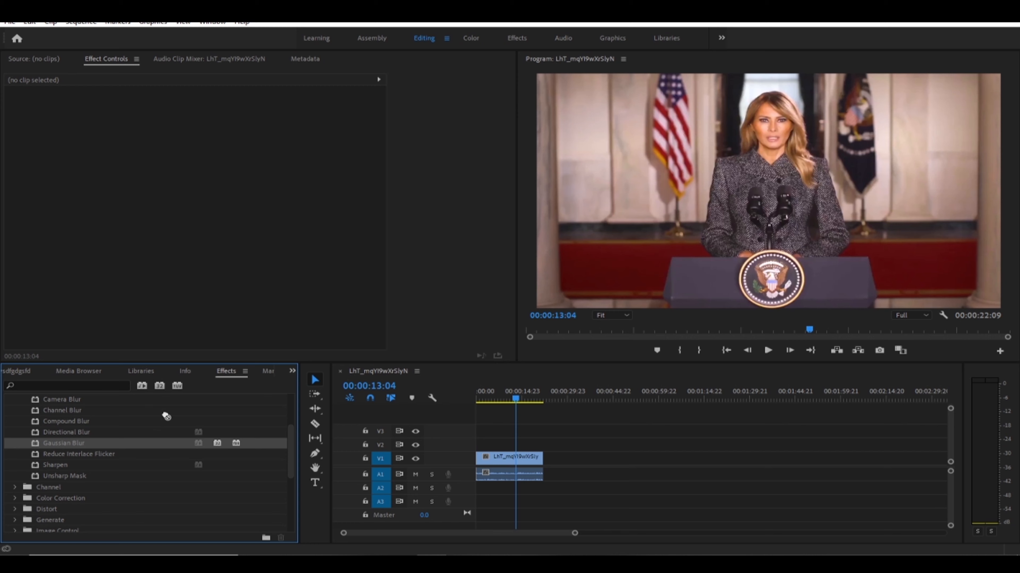
left_click_drag(166, 416, 507, 462)
Move the playhead to 00:00:04:09 and display the effect controls of the clip on track V1
left_click_drag(519, 405, 490, 400)
left_click(18, 60)
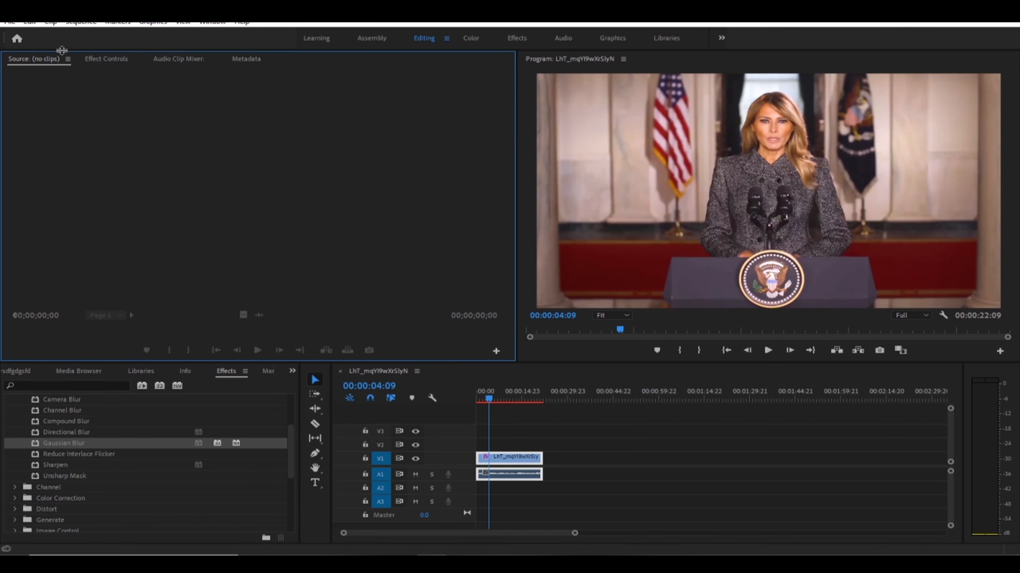
left_click(109, 61)
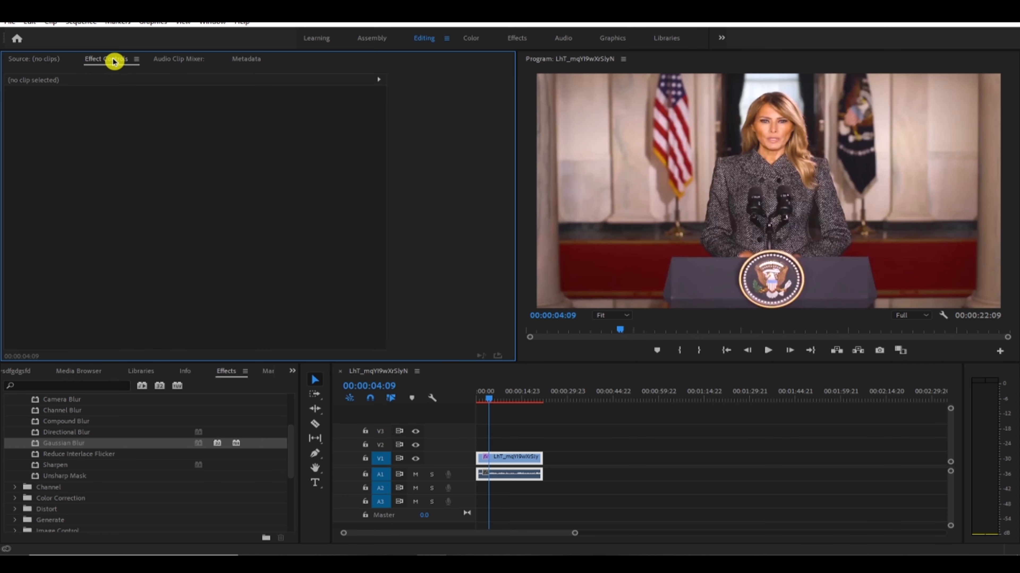
left_click(519, 461)
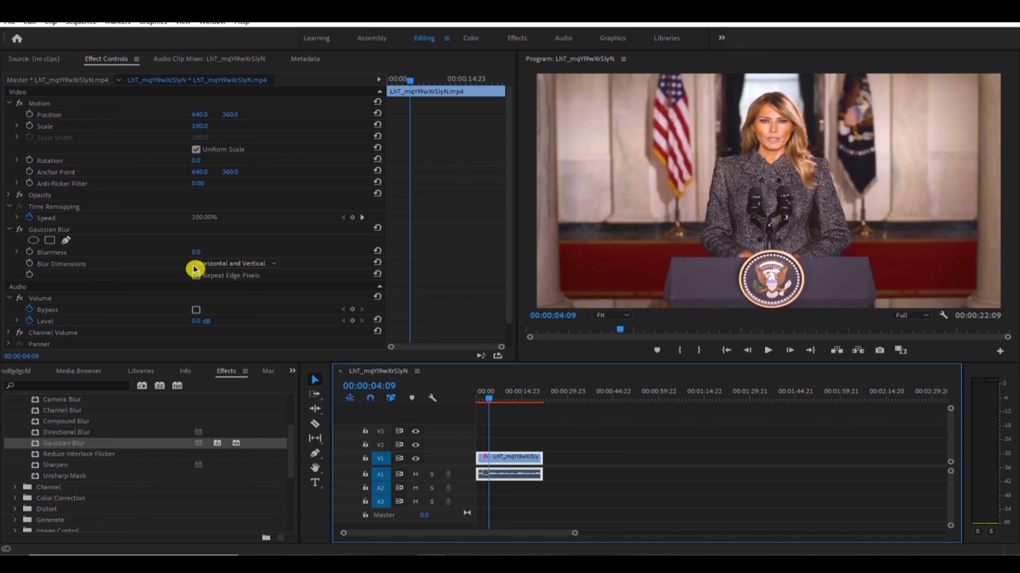
left_click(196, 275)
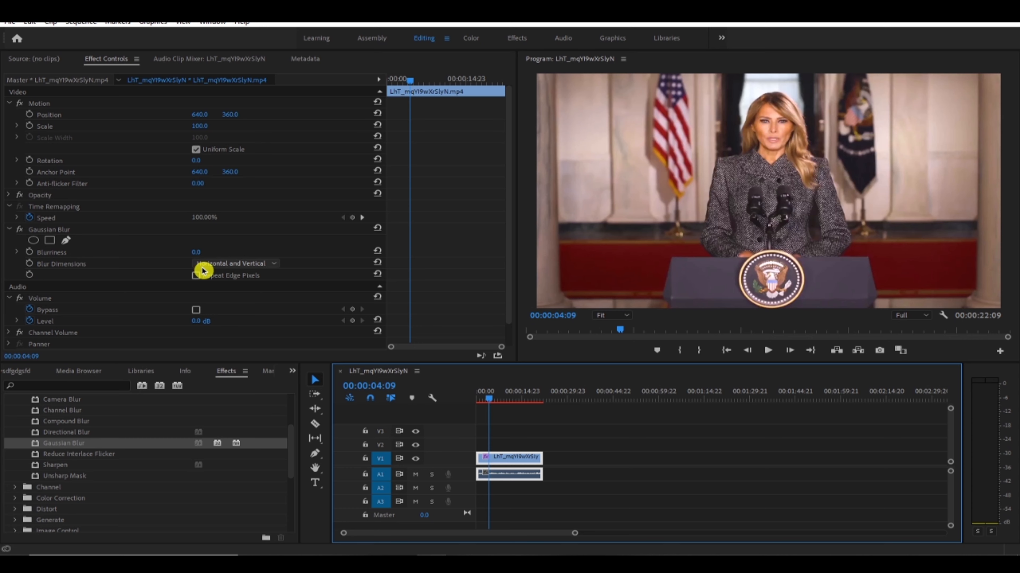
mouse_move(201, 255)
left_mouse_down()
mouse_move(361, 236)
mouse_move(203, 257)
mouse_move(269, 245)
mouse_move(189, 267)
mouse_move(268, 255)
mouse_move(171, 273)
left_mouse_up()
left_click(209, 246)
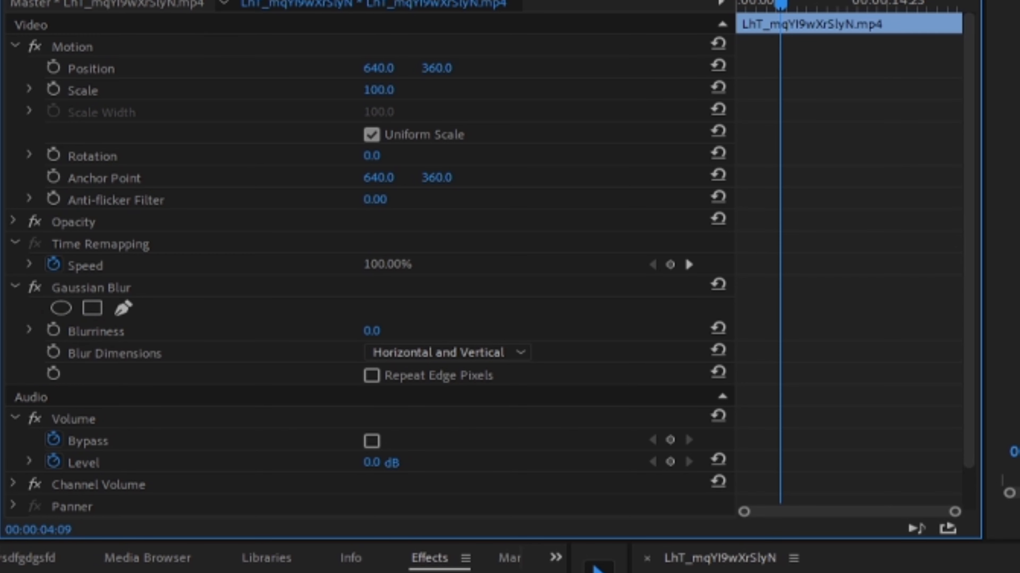
Add an elliptical mask to the Gaussian Blur, place it over the speaker's face and set the blurriness to 45
left_click(66, 315)
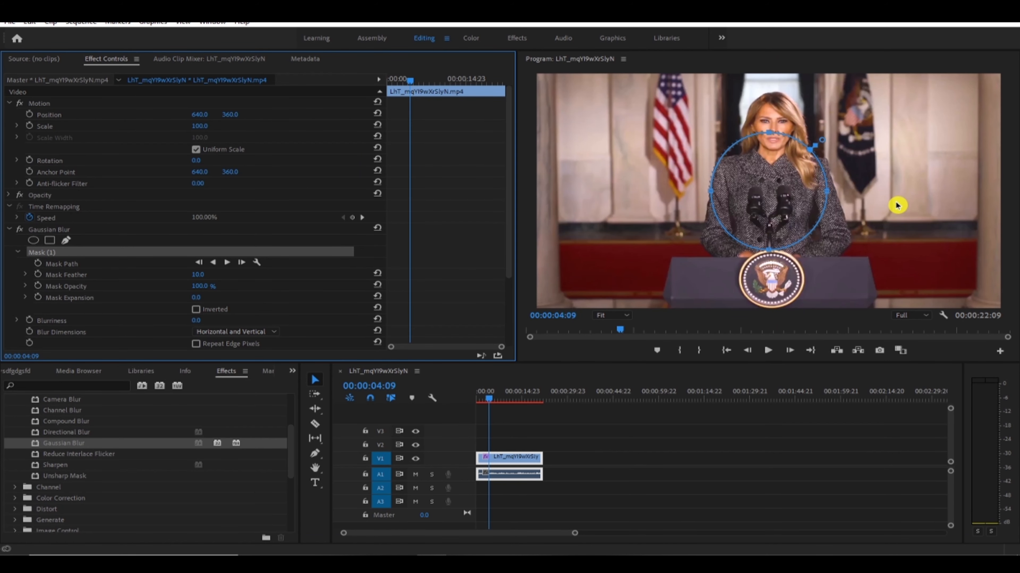
left_click_drag(751, 177, 750, 125)
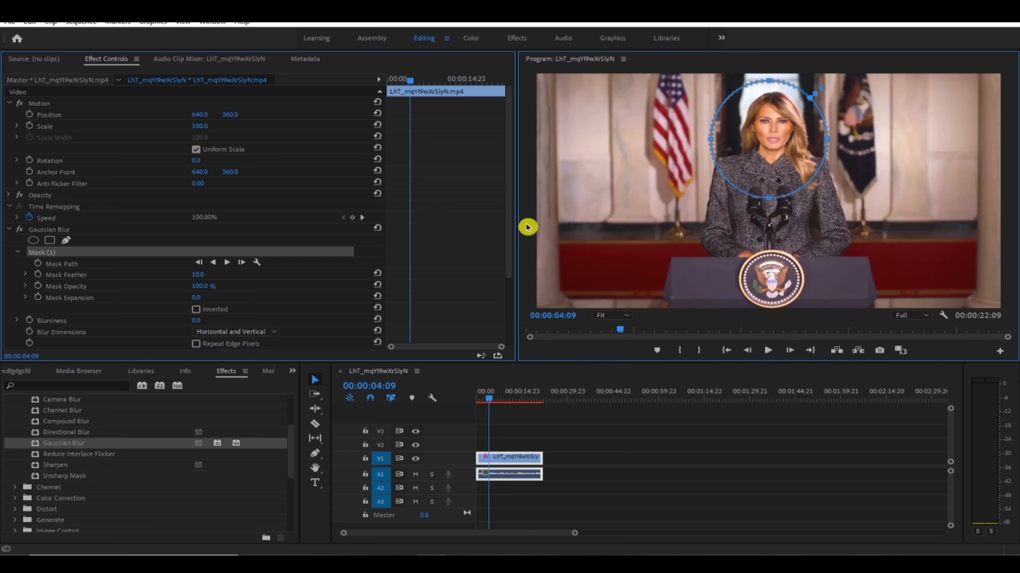
scroll(451, 296, "down", 2)
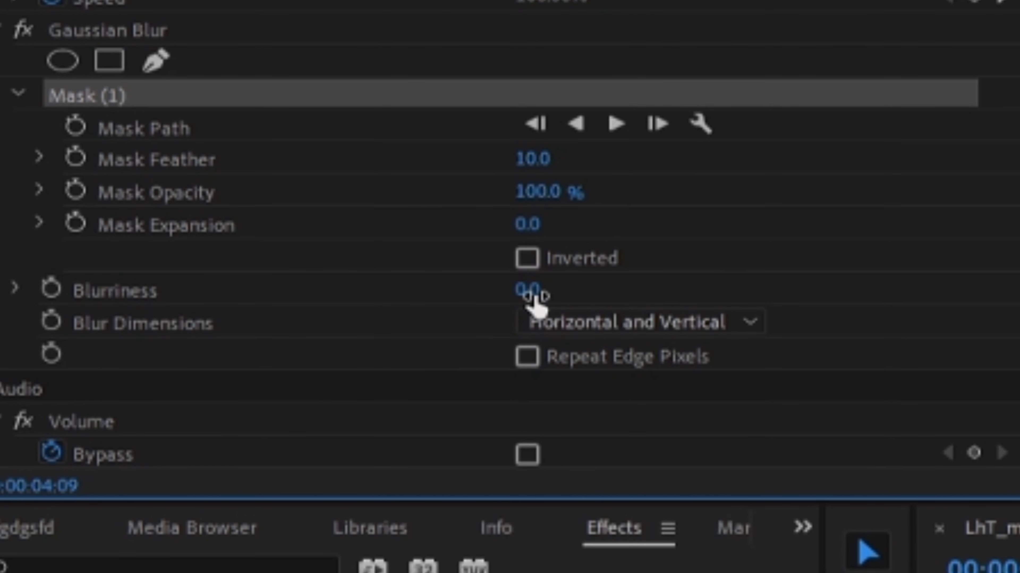
left_click_drag(536, 305, 619, 321)
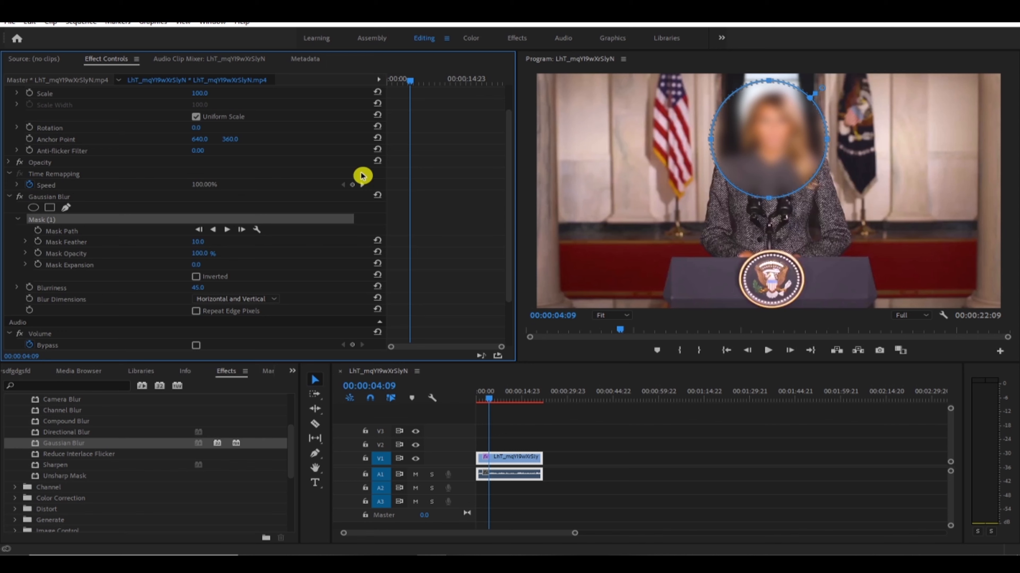
mouse_move(739, 130)
left_mouse_down()
mouse_move(723, 145)
mouse_move(729, 123)
mouse_move(739, 126)
left_mouse_up()
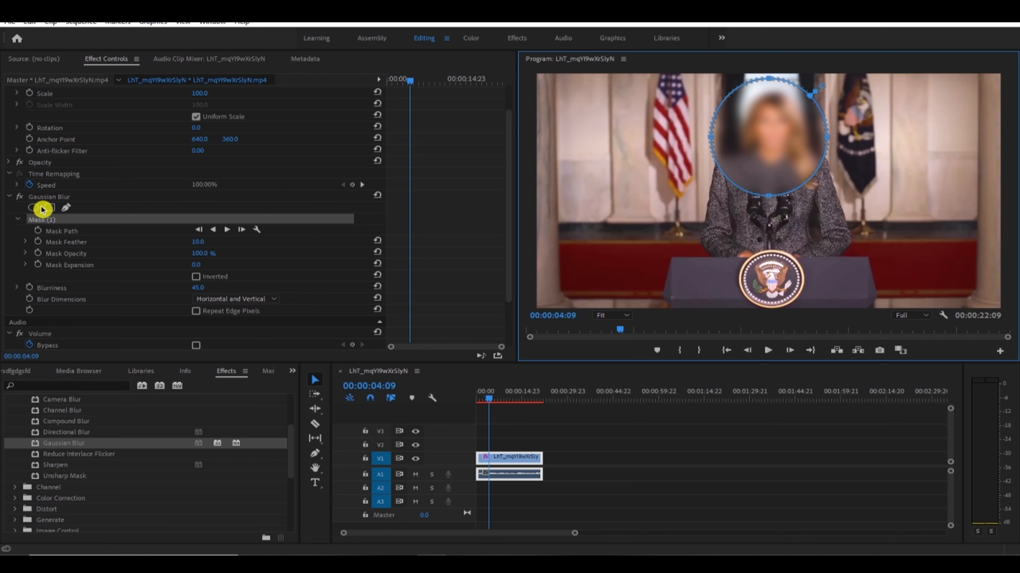
Add a rectangular mask to the Gaussian Blur, place it over the podium seal and pull its lower corners below the frame edge
left_click(49, 208)
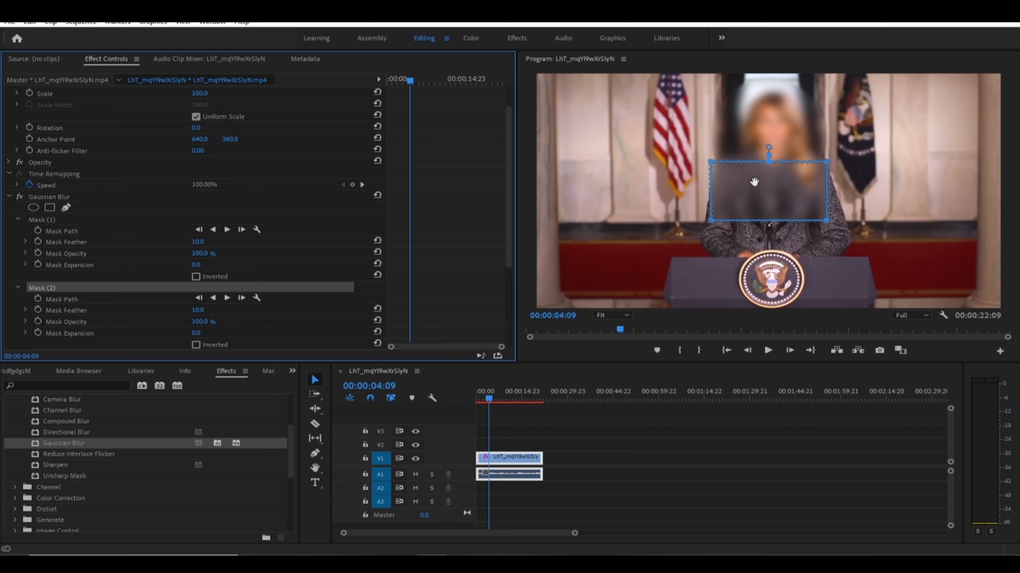
left_click_drag(768, 203, 773, 277)
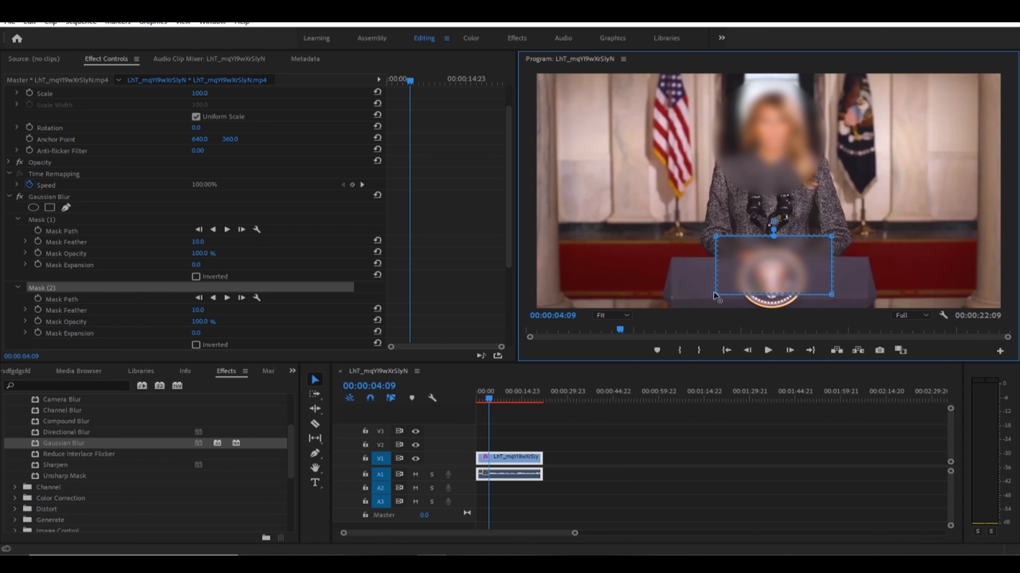
left_click_drag(713, 296, 688, 315)
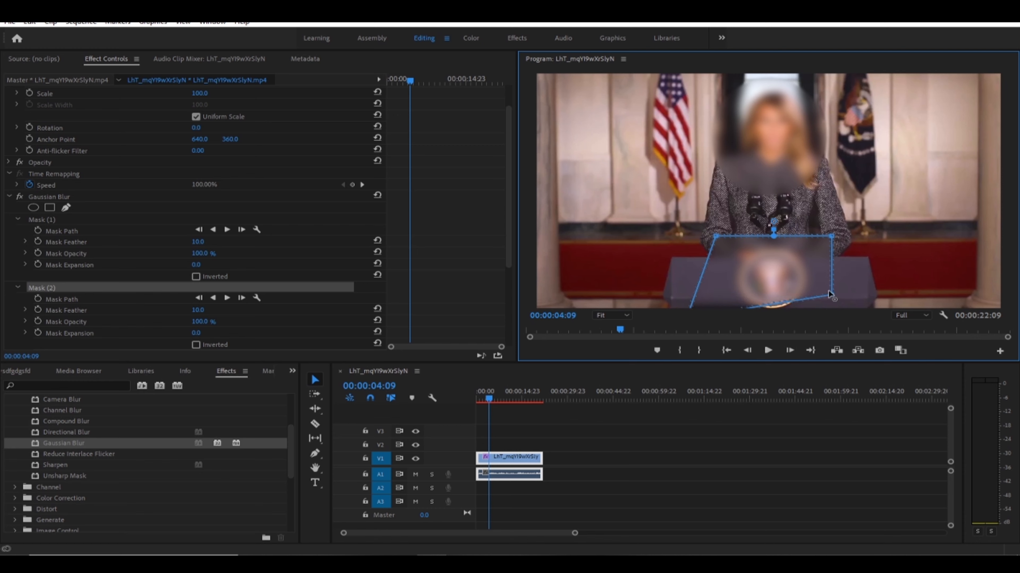
left_click_drag(834, 295, 849, 320)
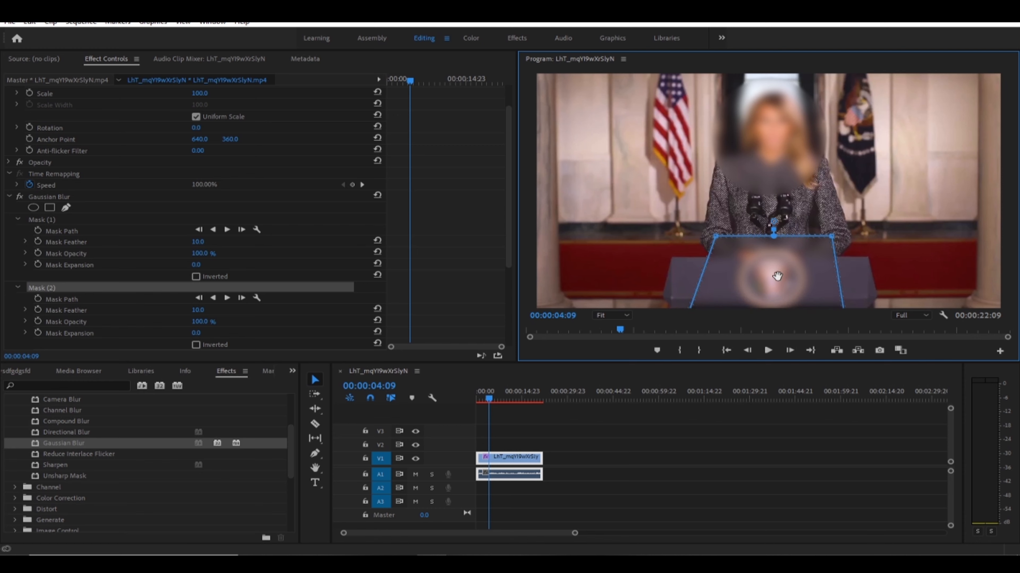
mouse_move(777, 276)
left_mouse_down()
mouse_move(775, 287)
mouse_move(788, 282)
left_mouse_up()
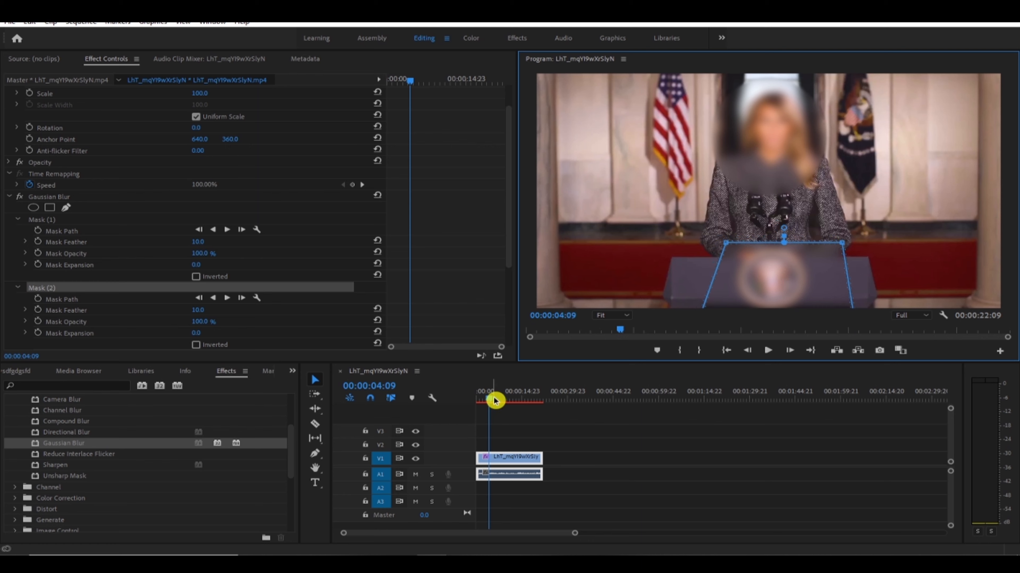
Move the playhead to 00:00:05:00 and shift the second blur mask slightly up and left over the podium seal
mouse_move(496, 401)
left_mouse_down()
mouse_move(521, 401)
mouse_move(487, 392)
left_mouse_up()
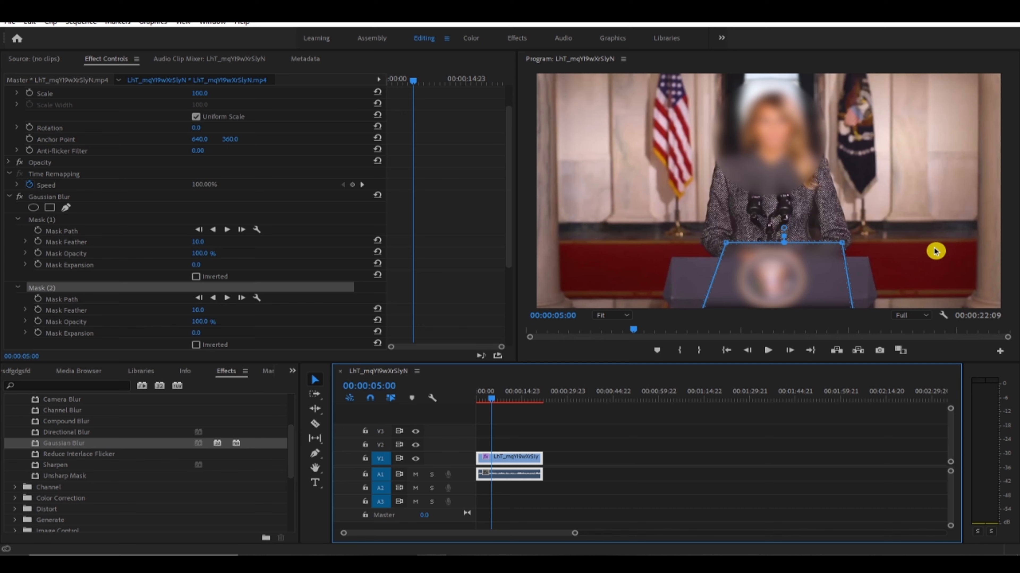
left_click(816, 282)
left_click_drag(816, 281, 790, 274)
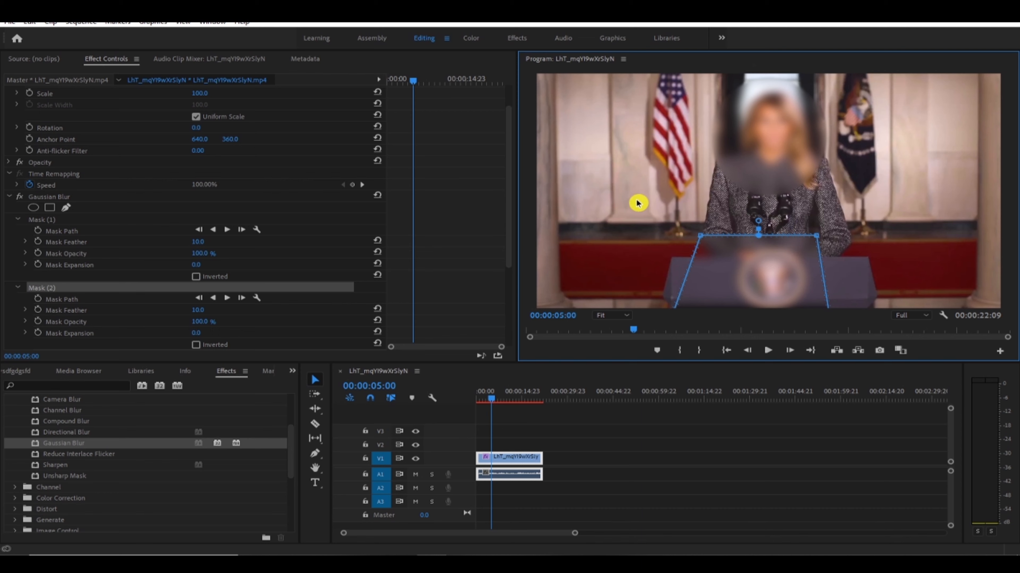